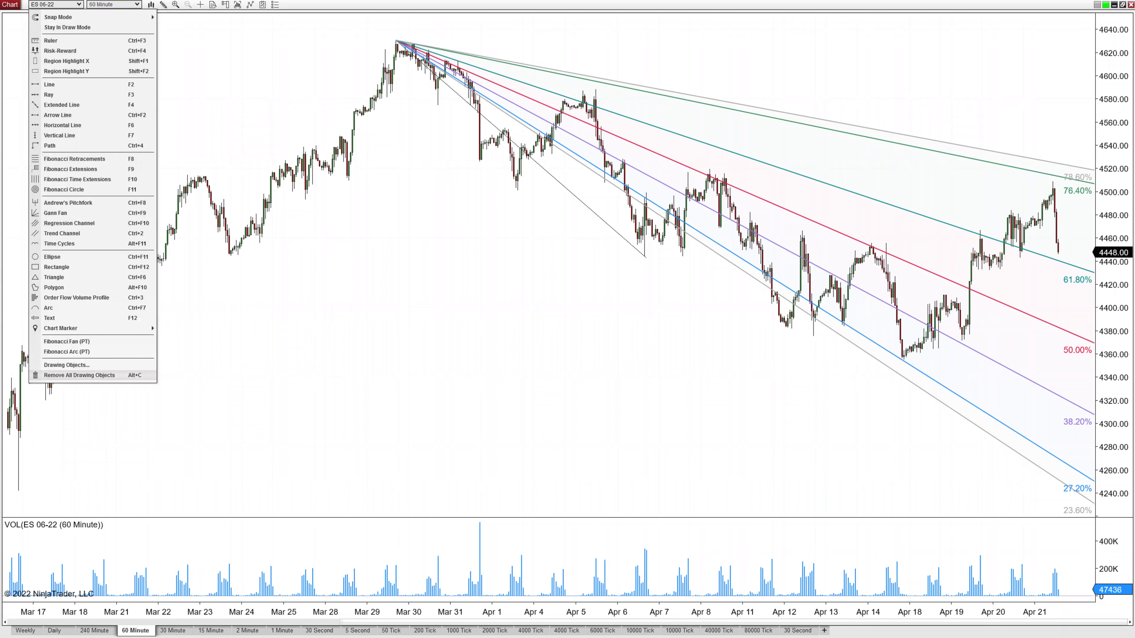
Remove all drawing objects from the chart and draw a Fibonacci Fan (PT) from the Mar 29 high at 4631.50 to the Apr 1 low.
left_click(71, 375)
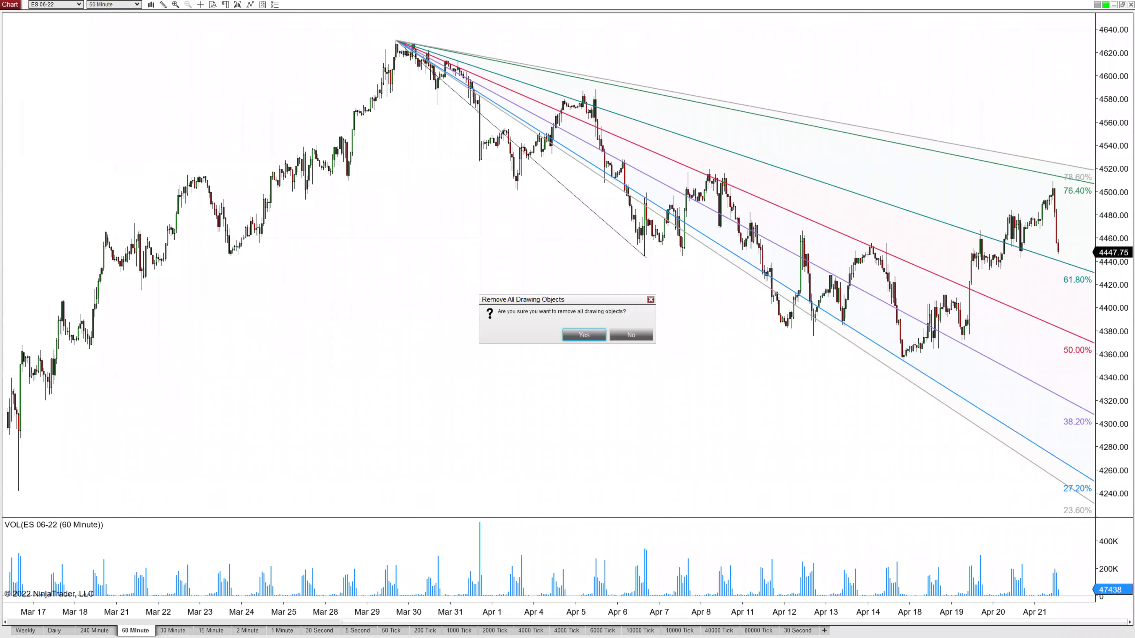
left_click(581, 334)
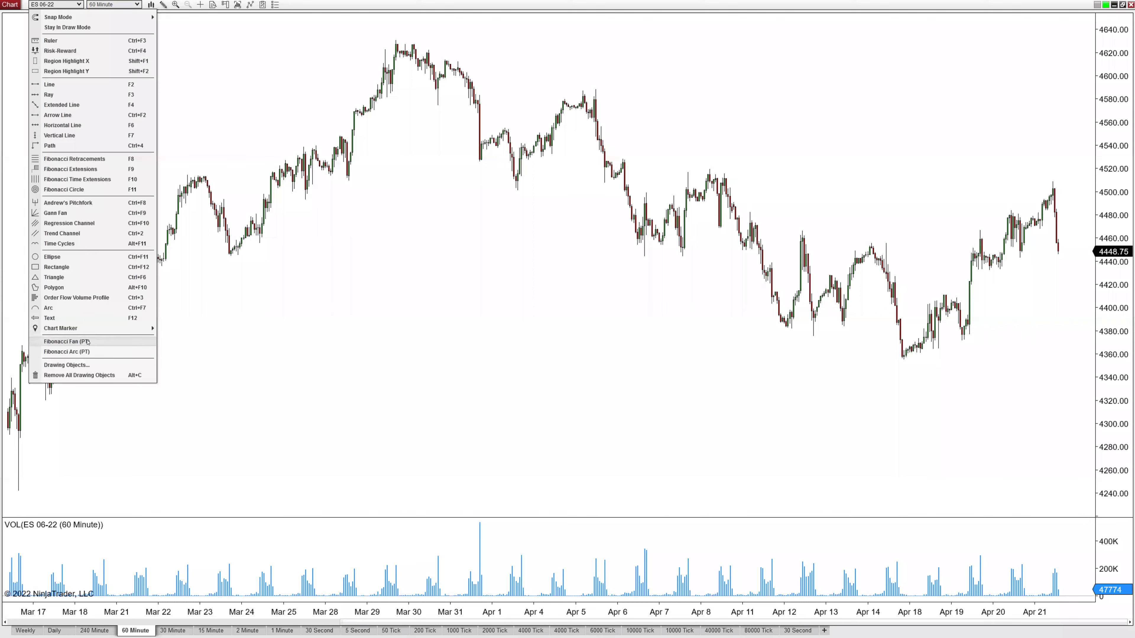
left_click(408, 43)
left_click(397, 39)
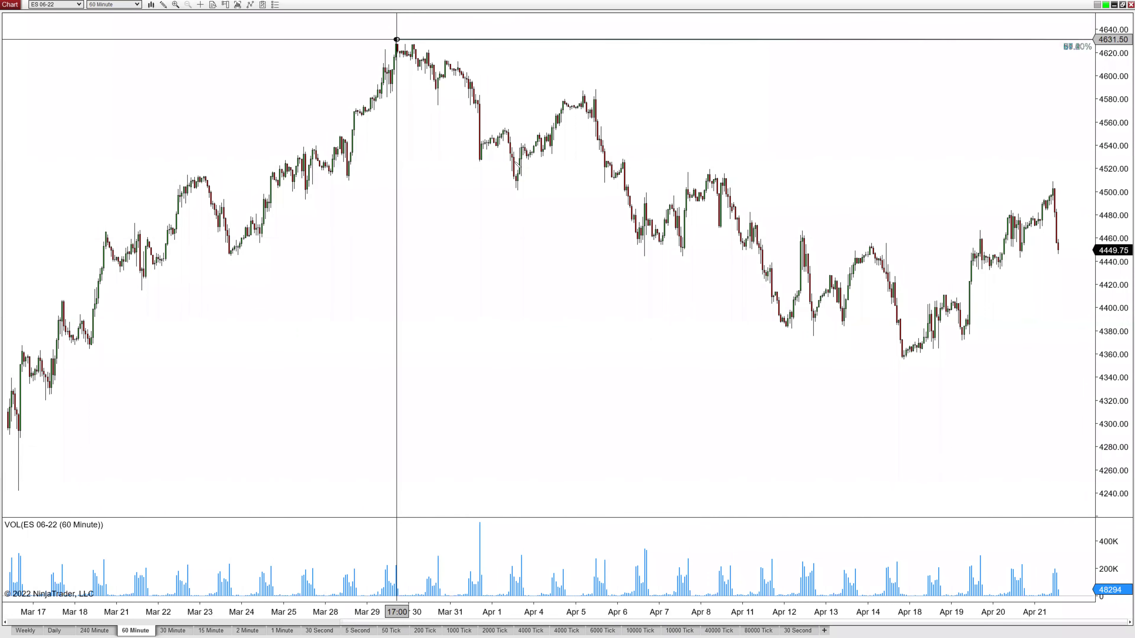
left_click(517, 190)
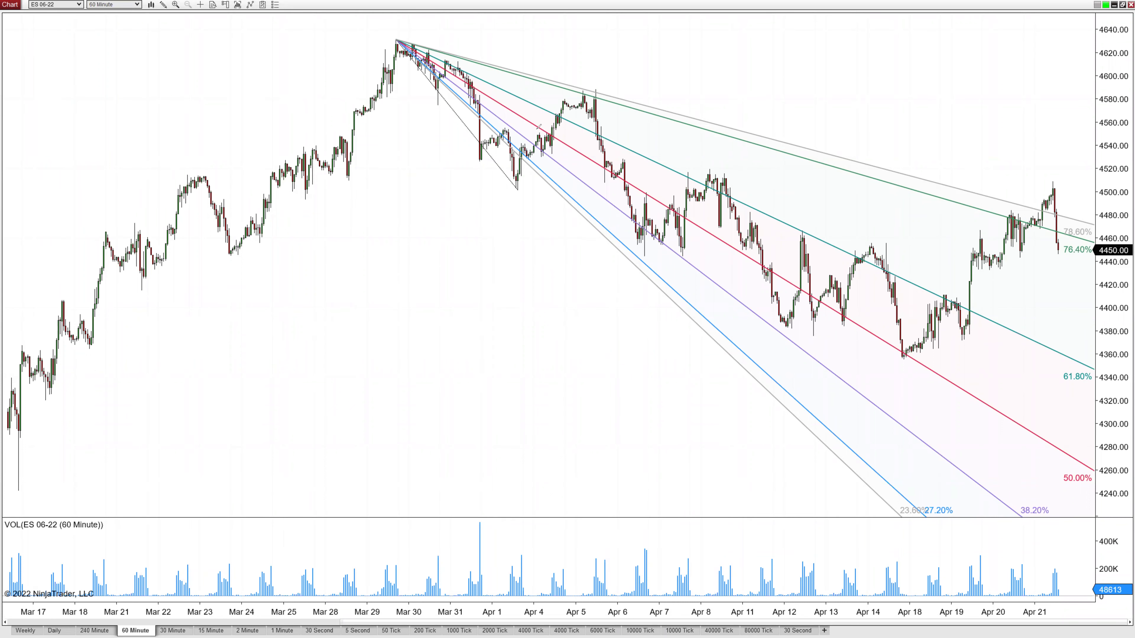
Mark the price crossings at the 50.00% and 61.80% fan lines and circle the Apr 5 peak in freehand ink.
mouse_move(536, 128)
left_mouse_down()
mouse_move(560, 140)
mouse_move(562, 120)
left_mouse_up()
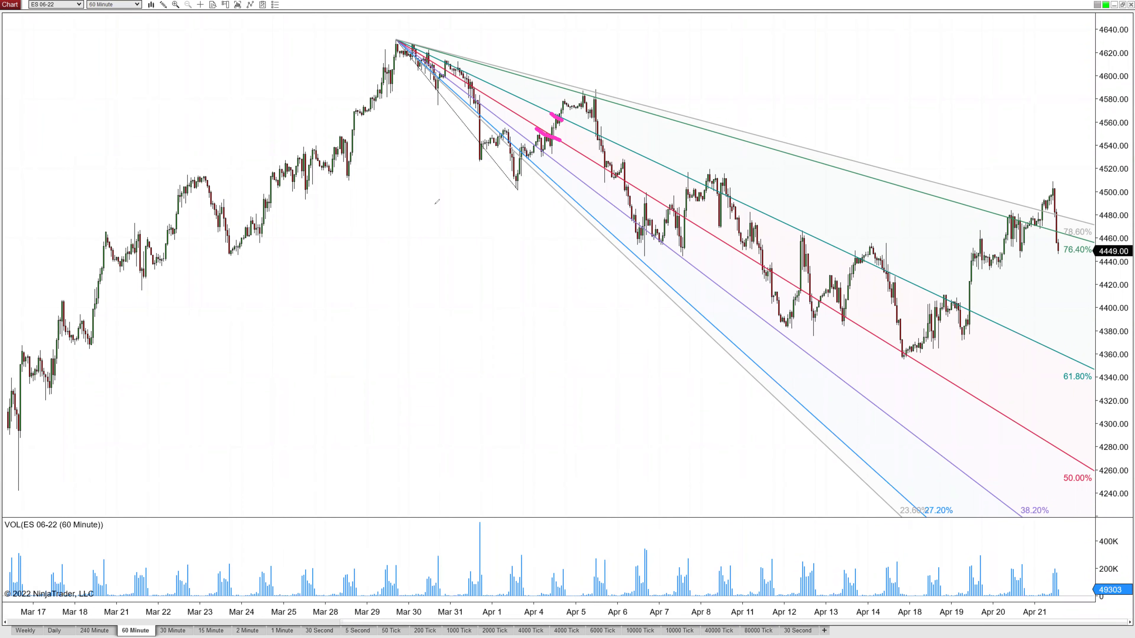
mouse_move(592, 84)
left_mouse_down()
mouse_move(572, 108)
mouse_move(591, 117)
mouse_move(598, 85)
left_mouse_up()
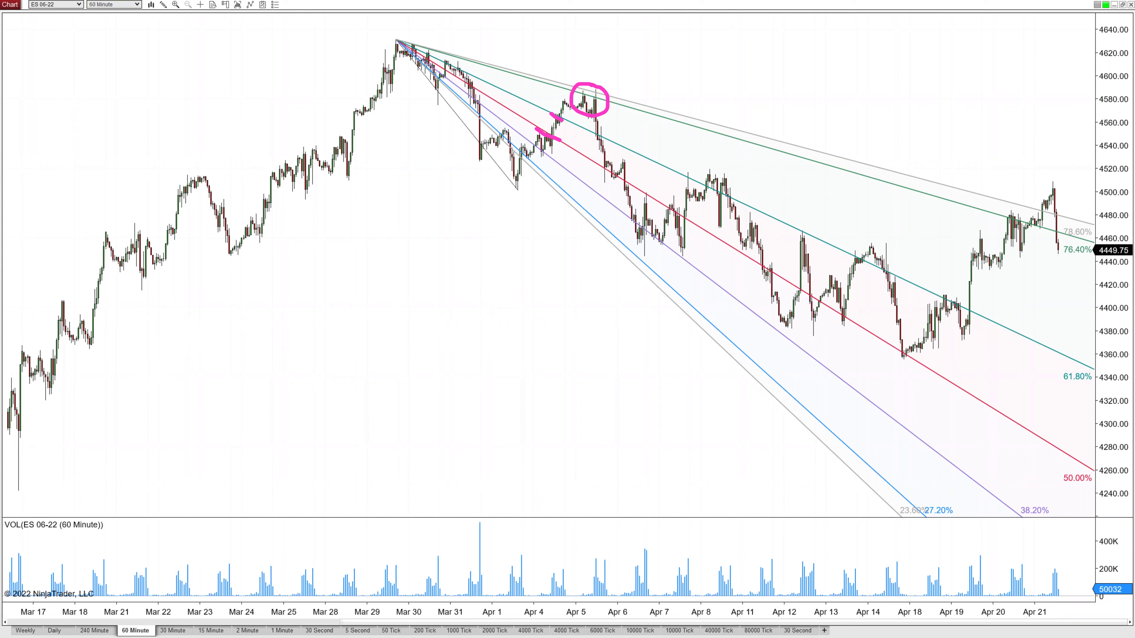
Draw Fibonacci Time Extensions from the Mar 23 high near 4514.50 to the Mar 29 high at 4626.00.
left_click(163, 5)
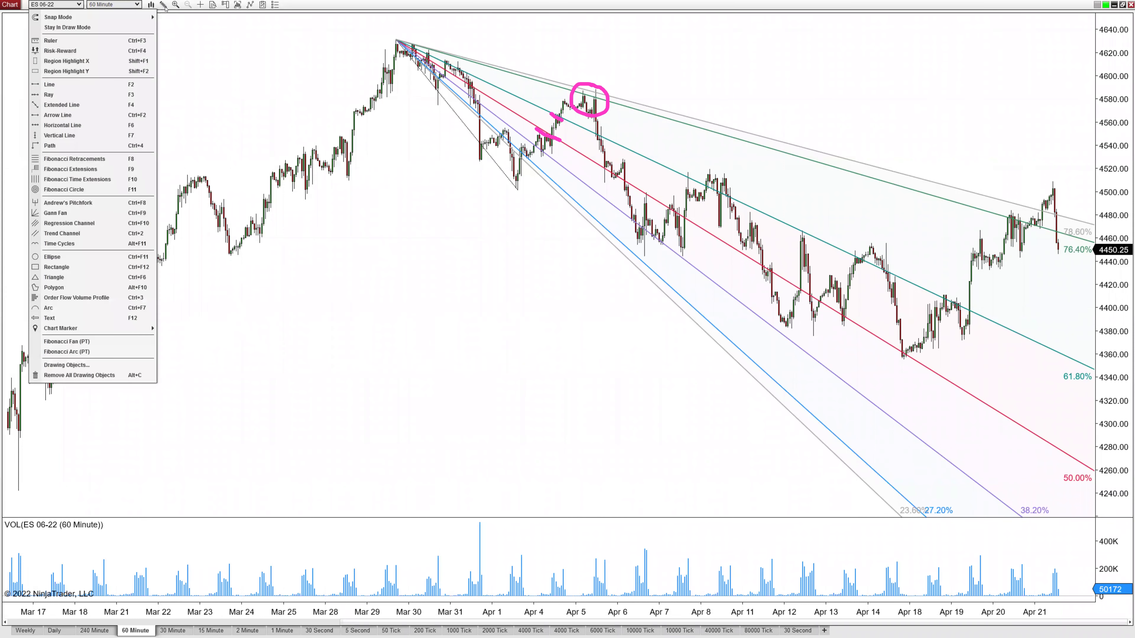
left_click(88, 180)
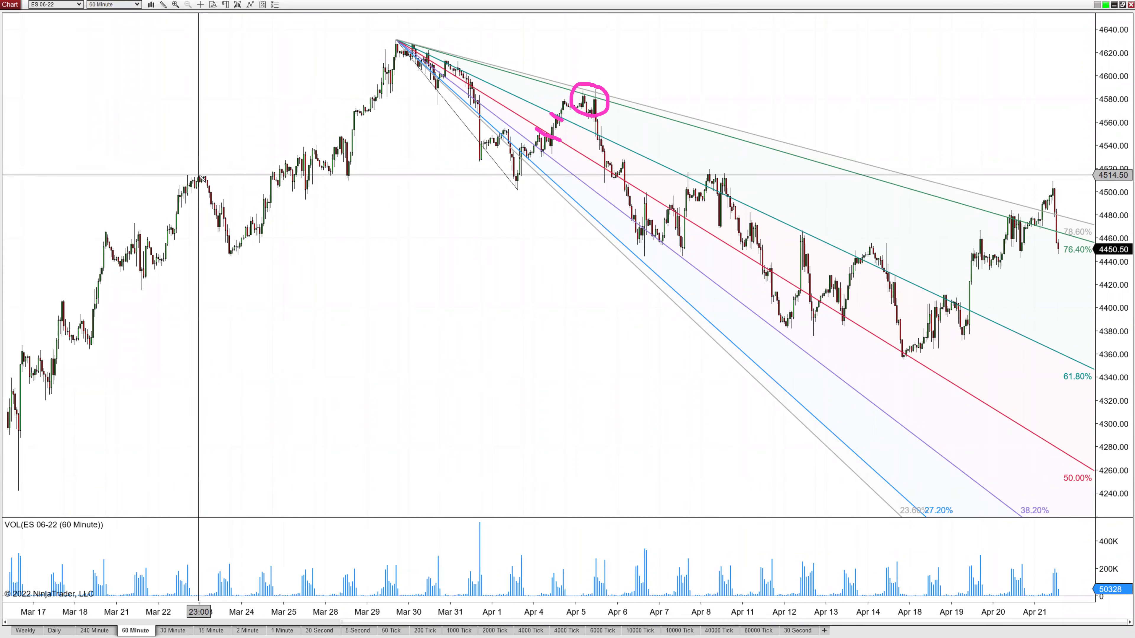
left_click(200, 173)
left_click(370, 52)
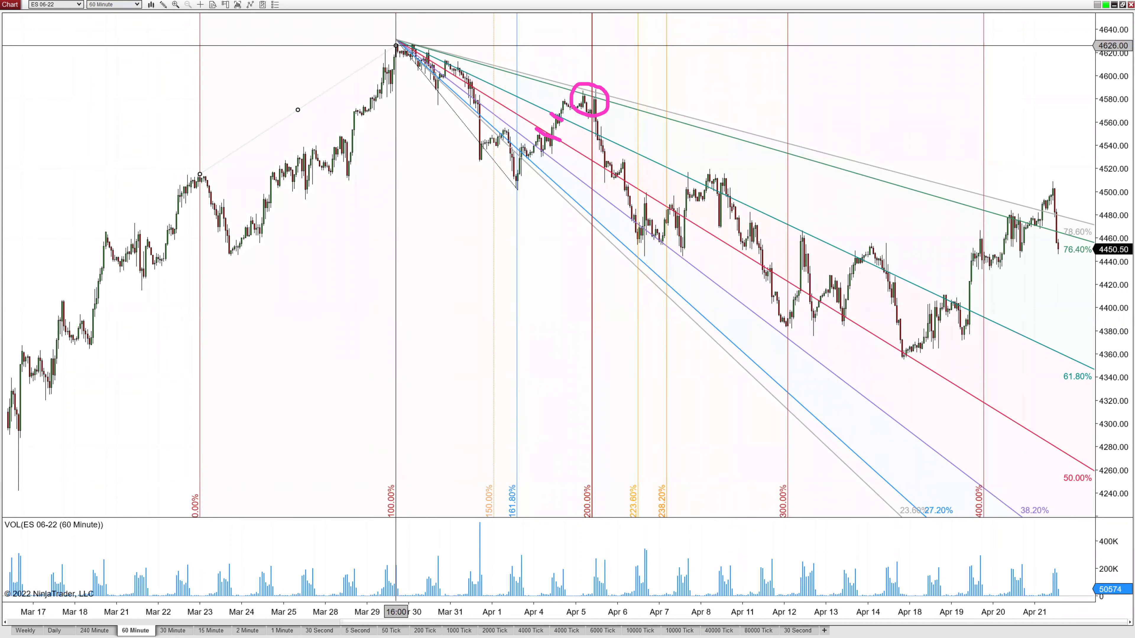
left_click(396, 45)
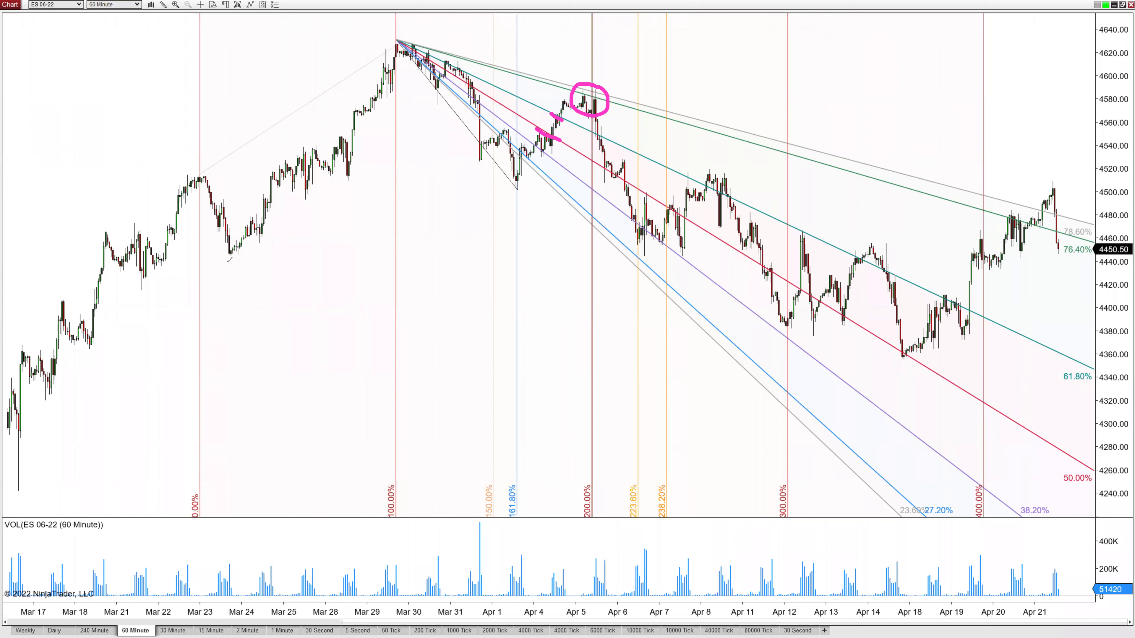
Sketch rising curves from the Mar 23 low to the Apr 5 area, and trace the late-March dip, rebound and sideways range.
left_click_drag(223, 263, 562, 162)
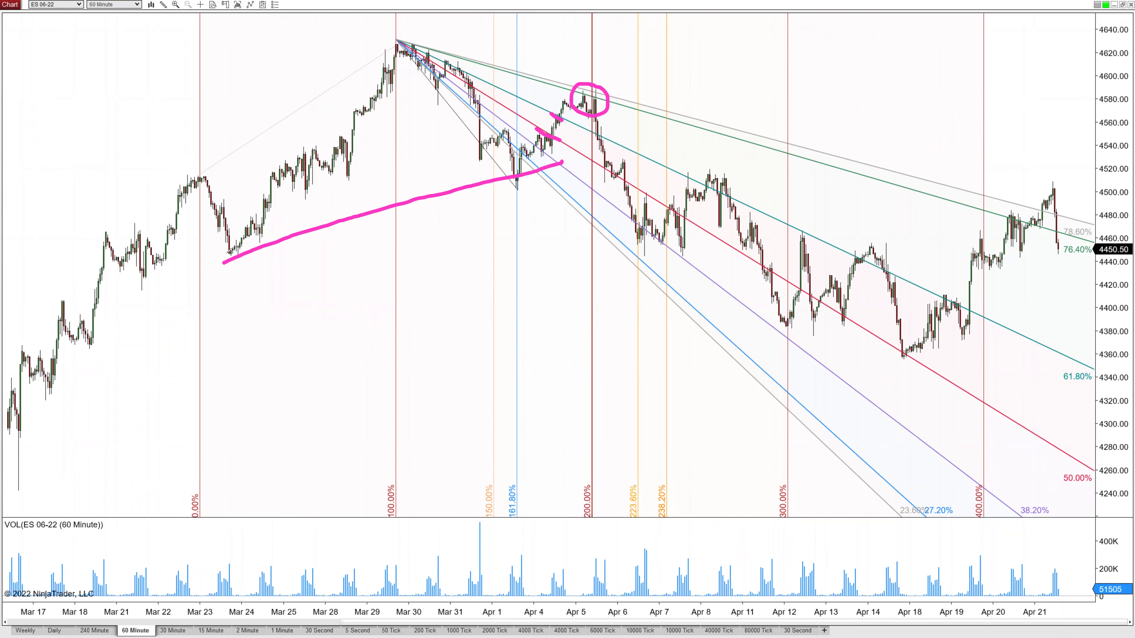
mouse_move(216, 258)
left_mouse_down()
mouse_move(403, 220)
mouse_move(604, 151)
left_mouse_up()
mouse_move(518, 191)
left_mouse_down()
mouse_move(513, 181)
mouse_move(511, 192)
left_mouse_up()
mouse_move(192, 167)
left_mouse_down()
mouse_move(228, 246)
mouse_move(271, 172)
left_mouse_up()
mouse_move(353, 172)
left_mouse_down()
mouse_move(268, 166)
mouse_move(348, 167)
left_mouse_up()
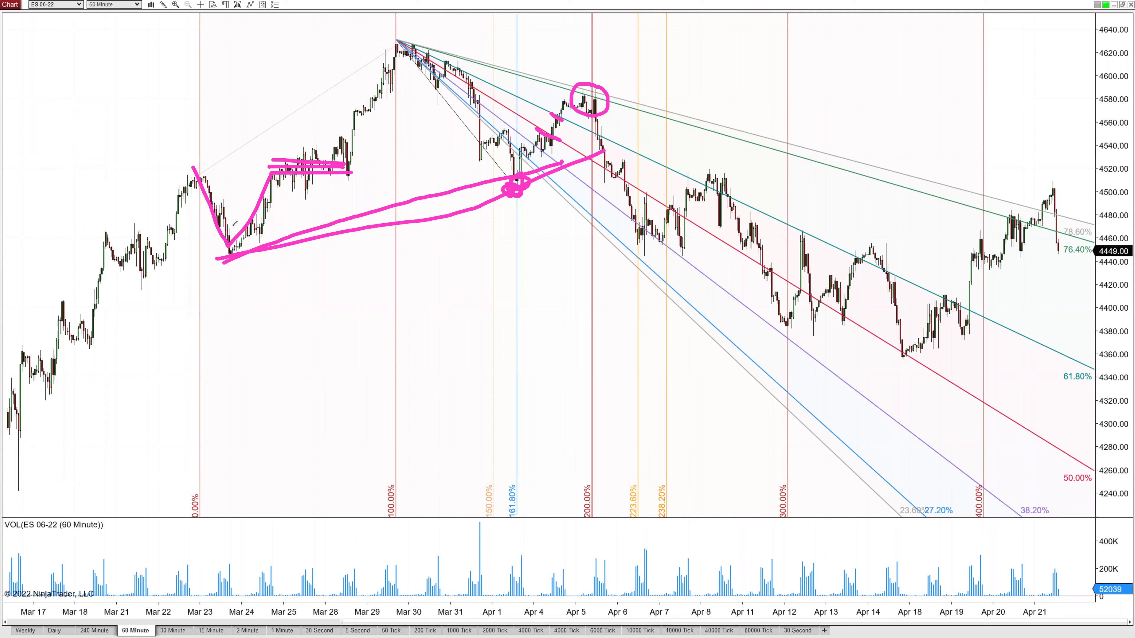
Box the Mar 23–28 and Apr 1–5 price ranges in freehand ink, and erase all the ink marks.
left_click_drag(193, 175, 382, 170)
mouse_move(345, 129)
left_mouse_down()
mouse_move(344, 193)
mouse_move(196, 200)
mouse_move(290, 150)
mouse_move(347, 146)
left_mouse_up()
mouse_move(479, 170)
left_mouse_down()
mouse_move(488, 110)
mouse_move(566, 103)
mouse_move(605, 124)
mouse_move(571, 165)
mouse_move(476, 164)
left_mouse_up()
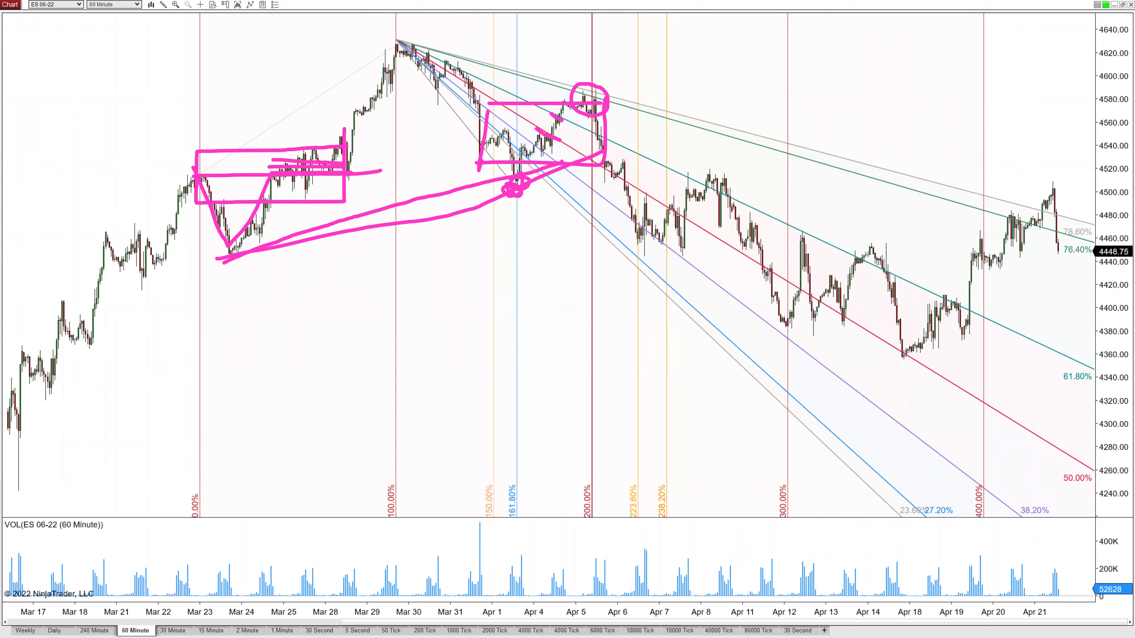
key("e")
Circle the Apr 5 peak at the 200.00% time line and draw Fibonacci Retracements from 4628.71 at the late-March high to 4501.42 at the Apr 1 low.
mouse_move(598, 93)
left_mouse_down()
mouse_move(576, 115)
mouse_move(594, 134)
mouse_move(606, 91)
left_mouse_up()
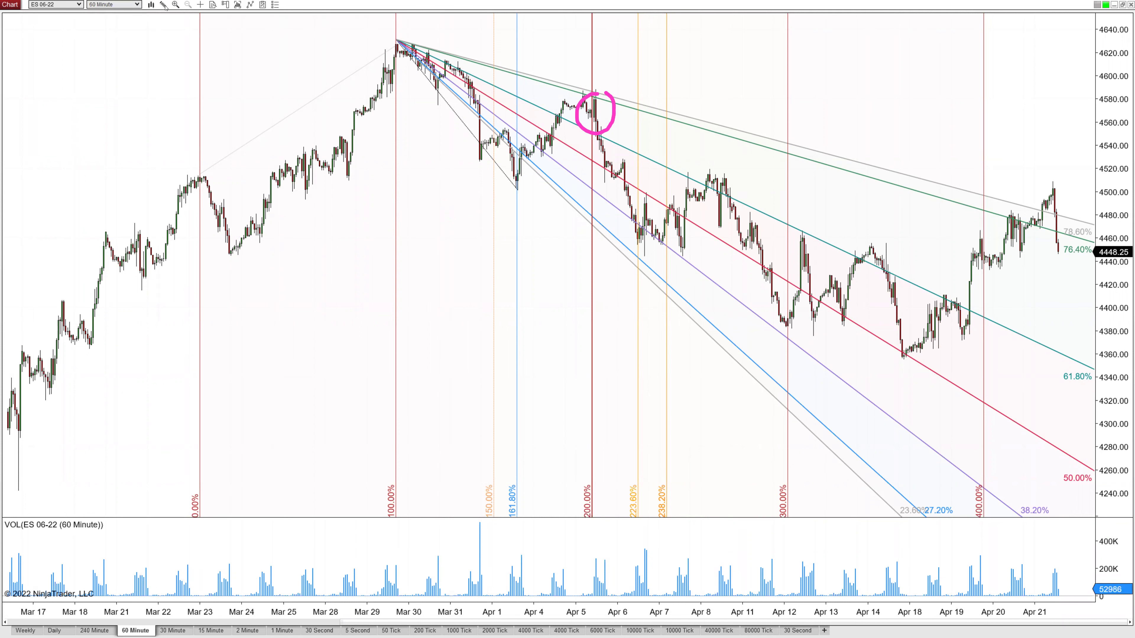
right_click(151, 9)
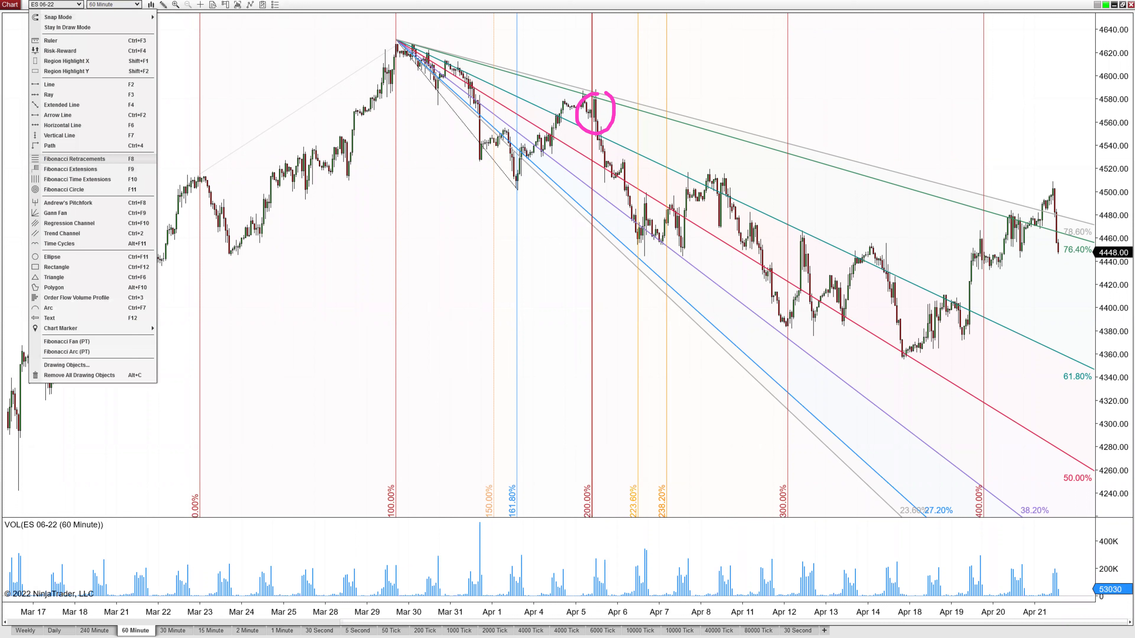
left_click(111, 159)
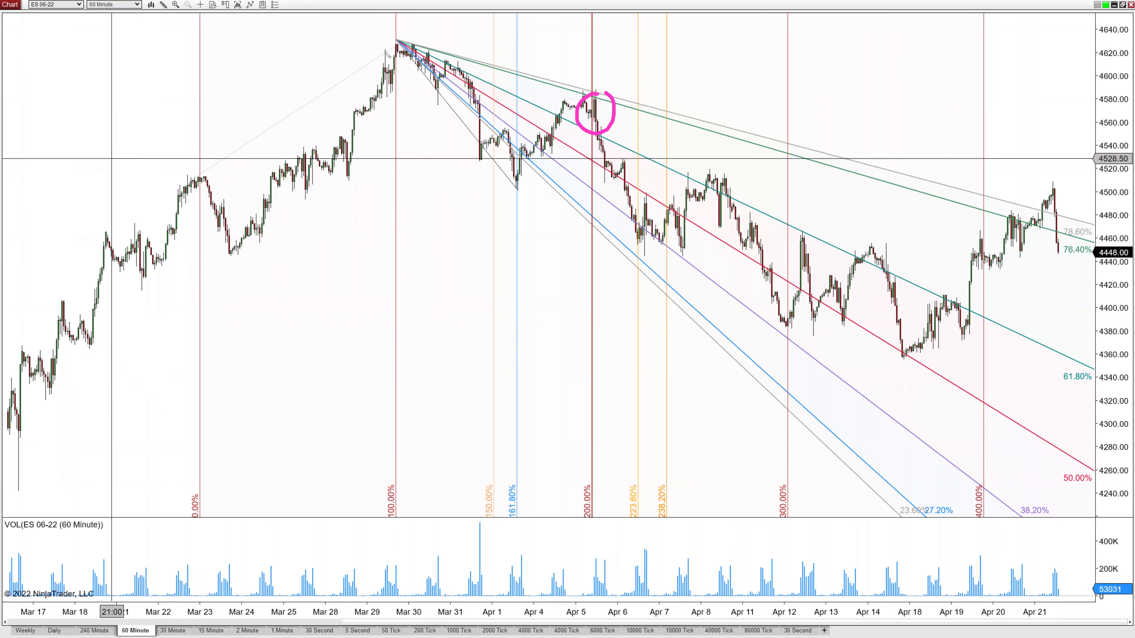
left_click(404, 42)
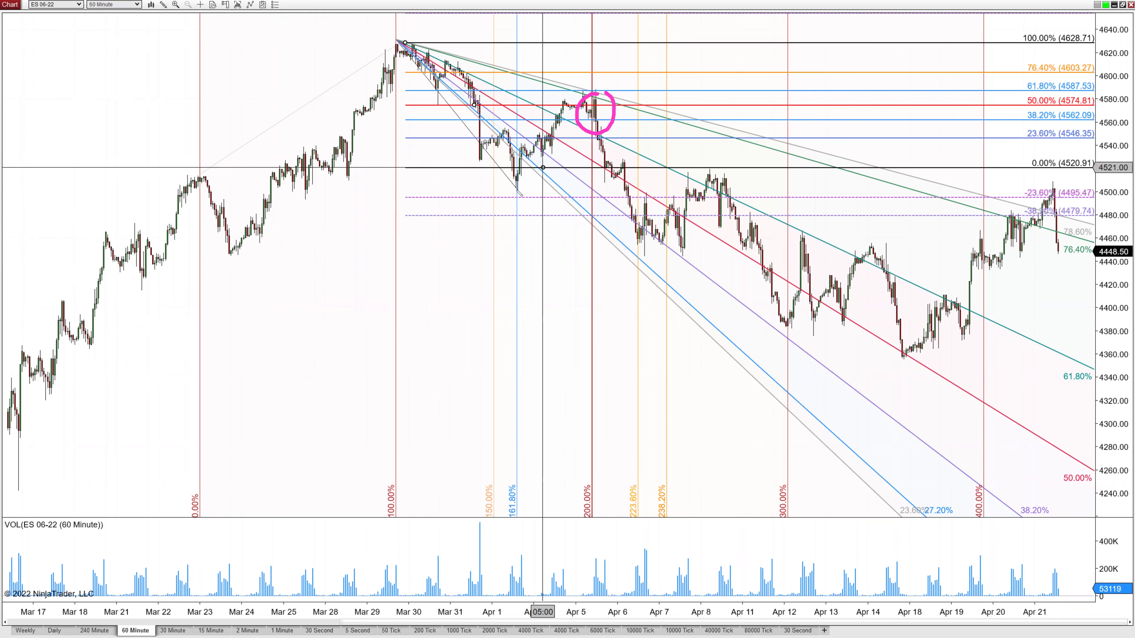
left_click(517, 190)
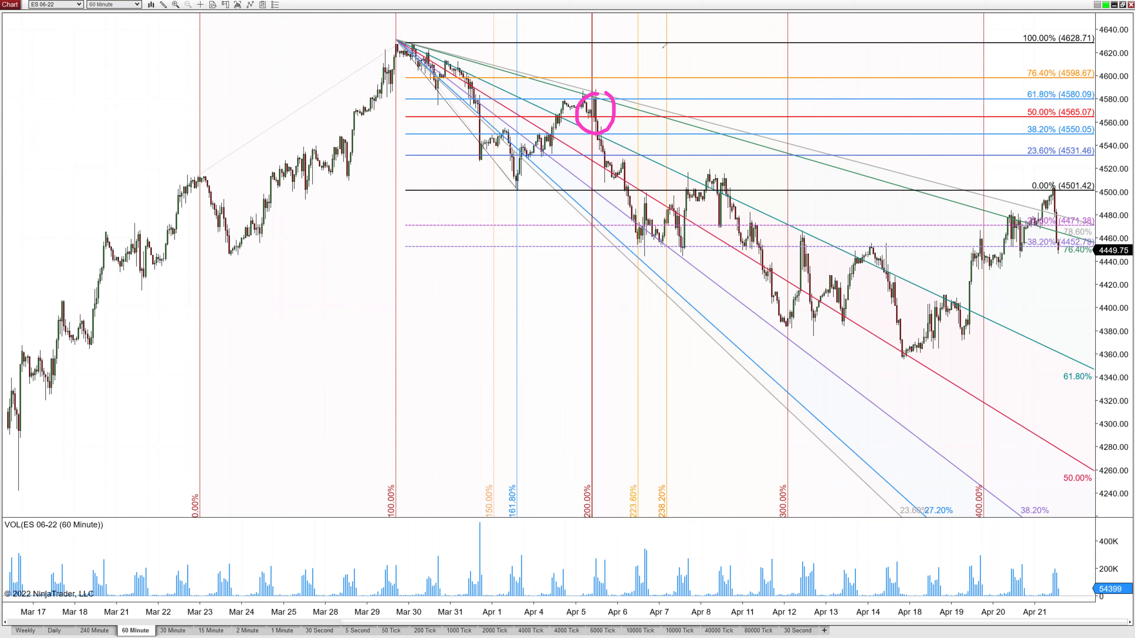
Sketch a red zigzag price path from the Apr 1 low through the Apr 5 peak to about 4400, with an arrow at its second top.
mouse_move(515, 192)
left_mouse_down()
mouse_move(558, 115)
mouse_move(589, 107)
mouse_move(626, 174)
mouse_move(693, 139)
mouse_move(769, 308)
left_mouse_up()
mouse_move(618, 174)
left_mouse_down()
mouse_move(627, 181)
mouse_move(707, 137)
left_mouse_up()
mouse_move(723, 88)
left_mouse_down()
mouse_move(709, 118)
mouse_move(733, 133)
left_mouse_up()
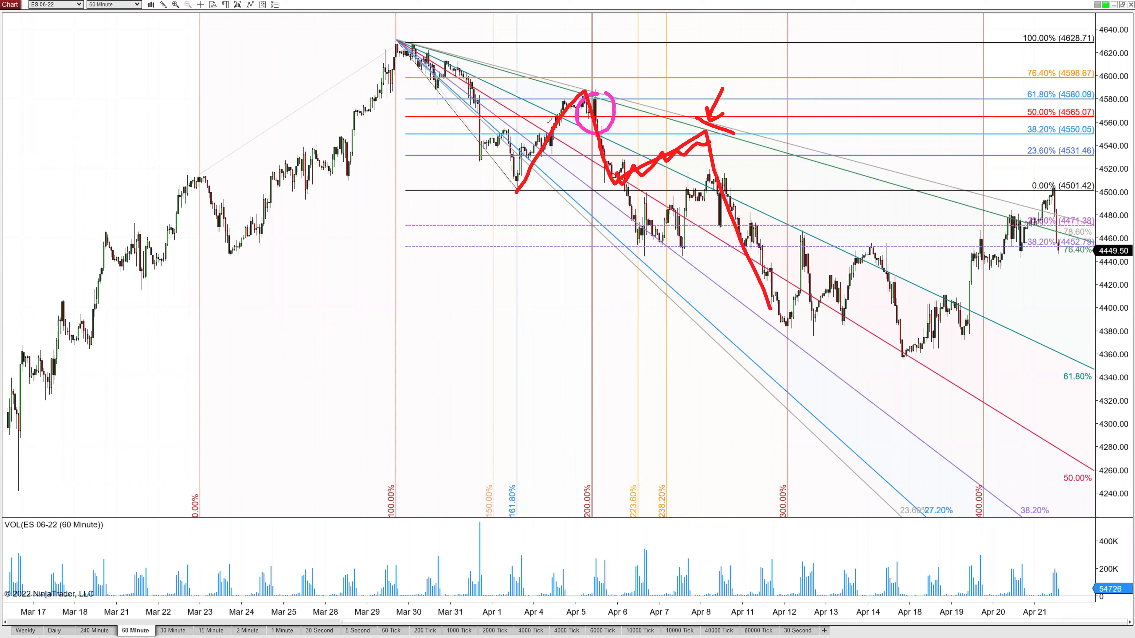
Underline the 50.00% retracement level around Apr 5 and bracket the 200.00% time extension label in red ink.
left_click_drag(533, 118, 544, 118)
left_click_drag(563, 115, 602, 121)
left_click_drag(586, 467, 602, 495)
Link the late-March swing highs with an arrow and line, and trace the swings from the Mar 29 high to the Apr 6 low.
mouse_move(109, 168)
left_mouse_down()
mouse_move(106, 220)
mouse_move(110, 206)
left_mouse_up()
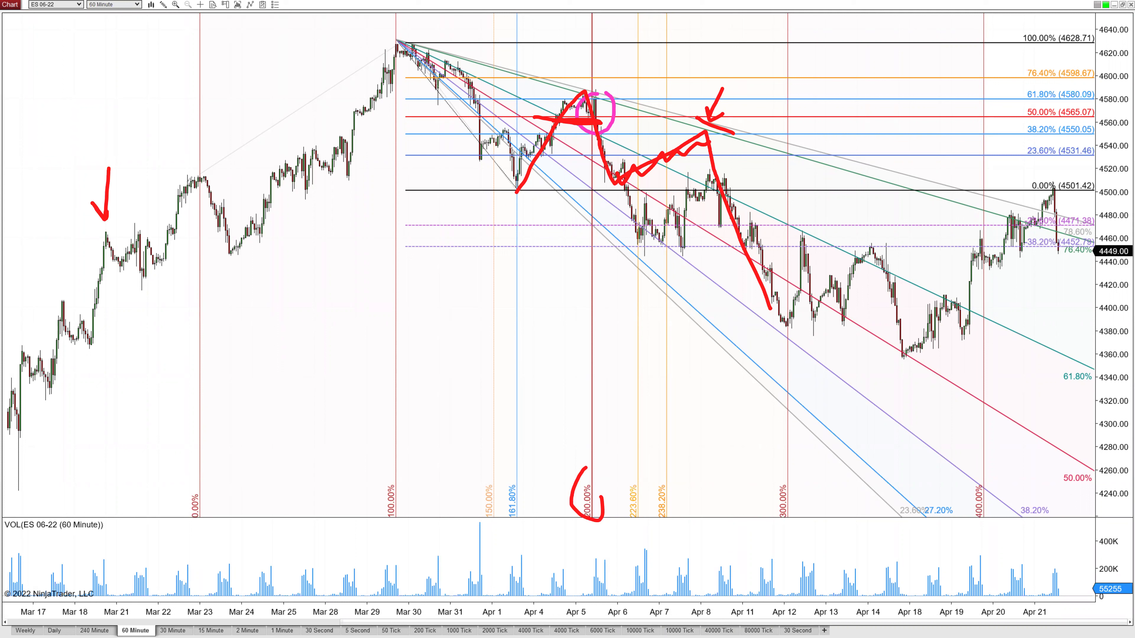
mouse_move(199, 177)
left_mouse_down()
mouse_move(123, 209)
mouse_move(104, 232)
left_mouse_up()
mouse_move(412, 25)
left_mouse_down()
mouse_move(503, 141)
mouse_move(583, 99)
mouse_move(649, 241)
left_mouse_up()
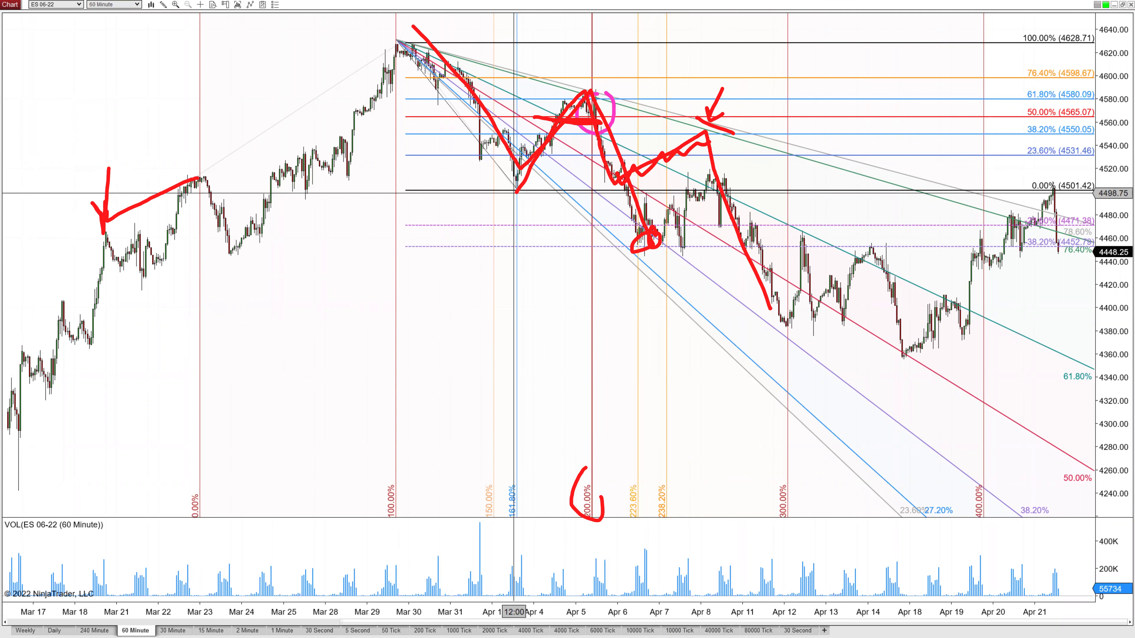
Move the Fibonacci fan's end anchor from the Apr 1 low to the Apr 6 low and clear the ink marks.
left_click_drag(516, 192, 645, 255)
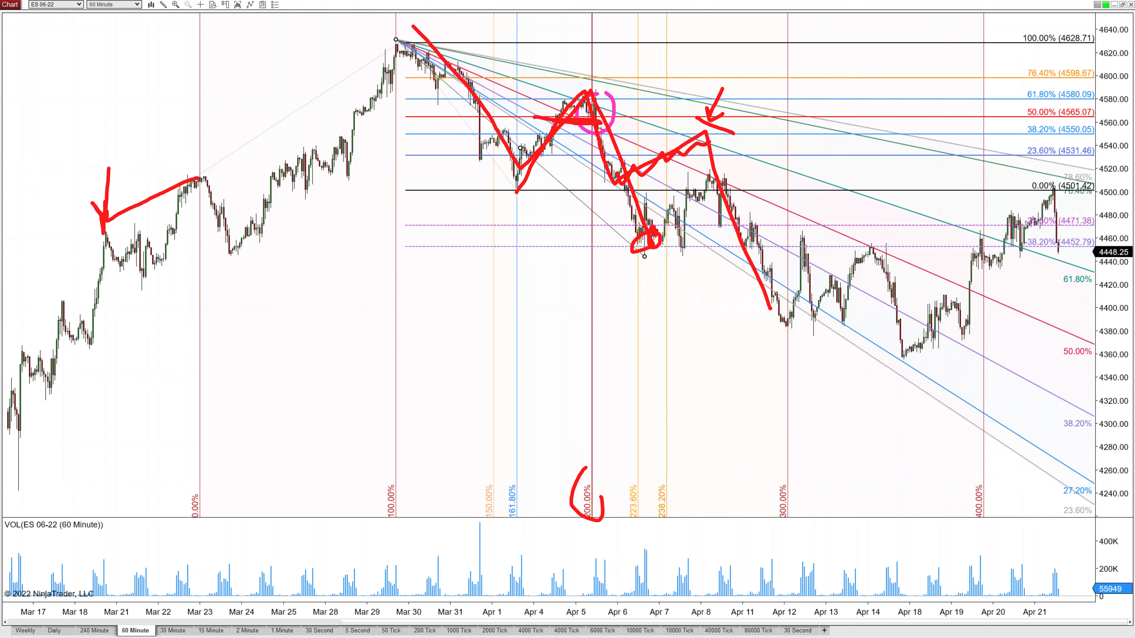
key("Escape")
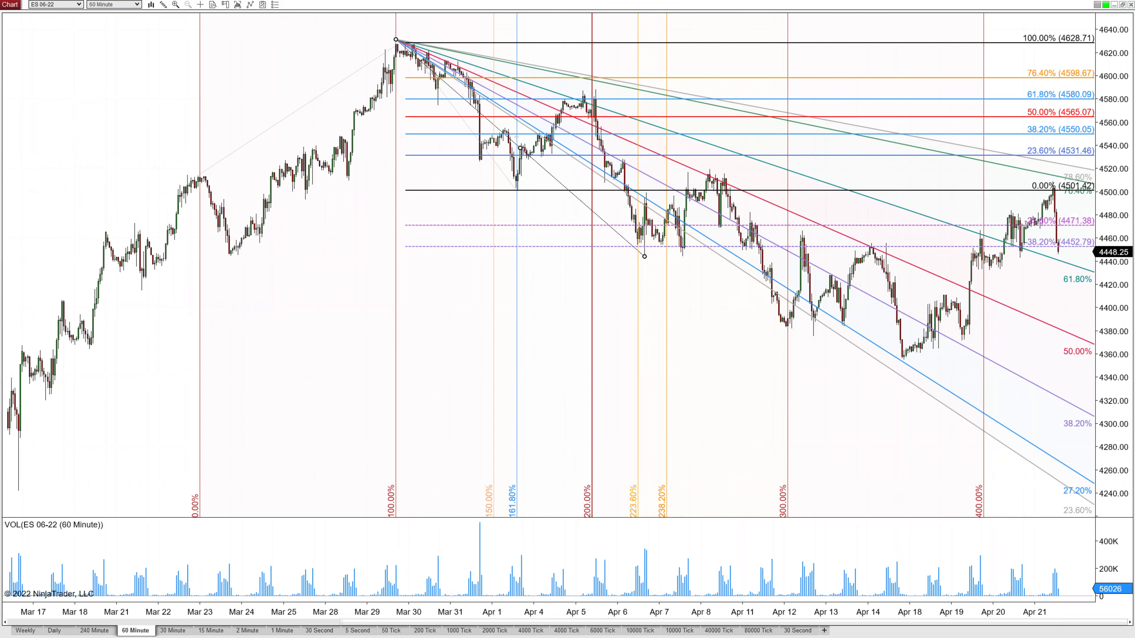
Sketch red lines along the declines from the Mar 29 high and the Apr 5 peak, plus a rising line from the Apr 6 low.
left_click_drag(403, 34, 503, 151)
left_click_drag(572, 88, 650, 228)
left_click_drag(650, 252, 772, 148)
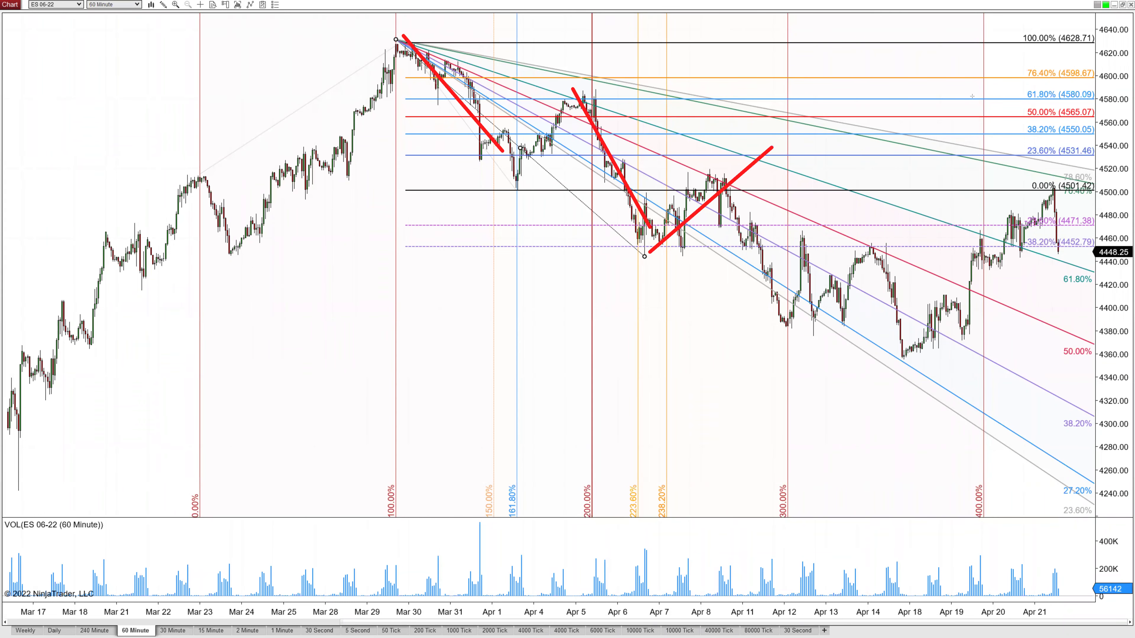
Sketch a hypothetical rally from the Apr 12 high to about 4540 with an arrow at its top, followed by a steep decline to about 4260.
left_click_drag(811, 237, 957, 146)
left_click_drag(974, 67, 965, 132)
left_click_drag(954, 103, 966, 132)
left_click_drag(981, 111, 992, 99)
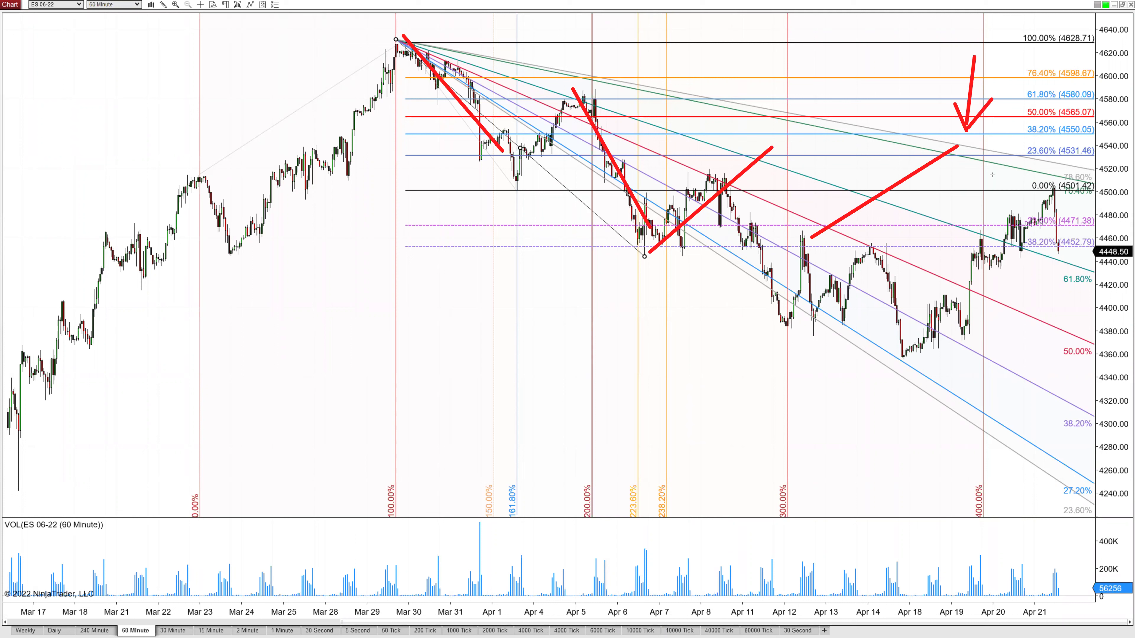
left_click_drag(975, 146, 1109, 469)
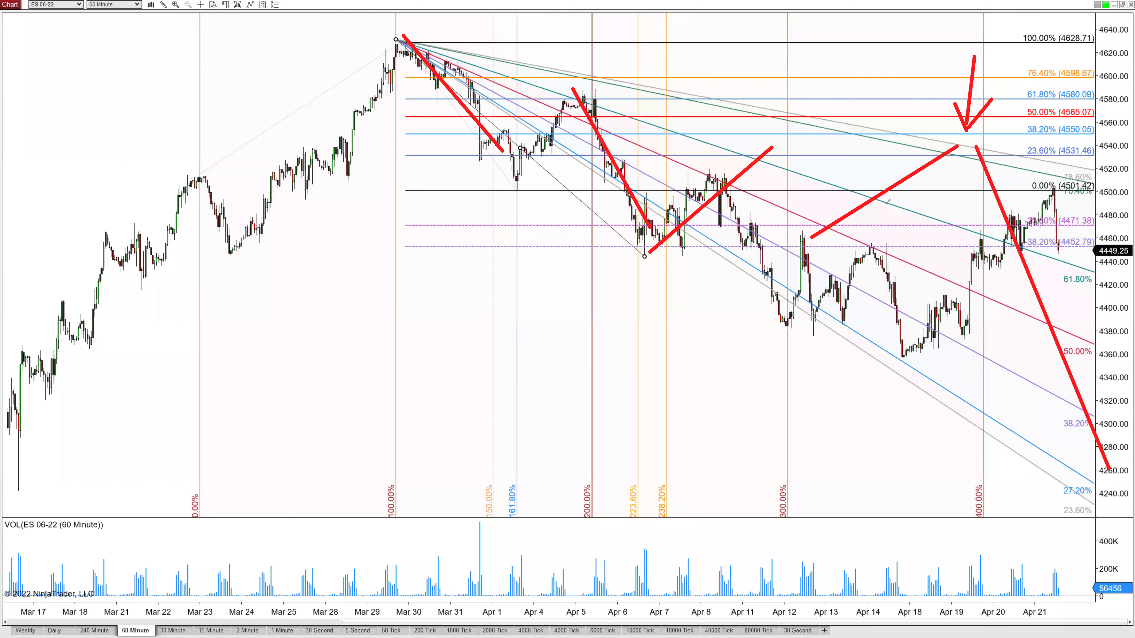
Circle the Apr 1–5 and Apr 6–8 corrective rallies in red ink.
mouse_move(511, 145)
left_mouse_down()
mouse_move(584, 128)
mouse_move(511, 150)
left_mouse_up()
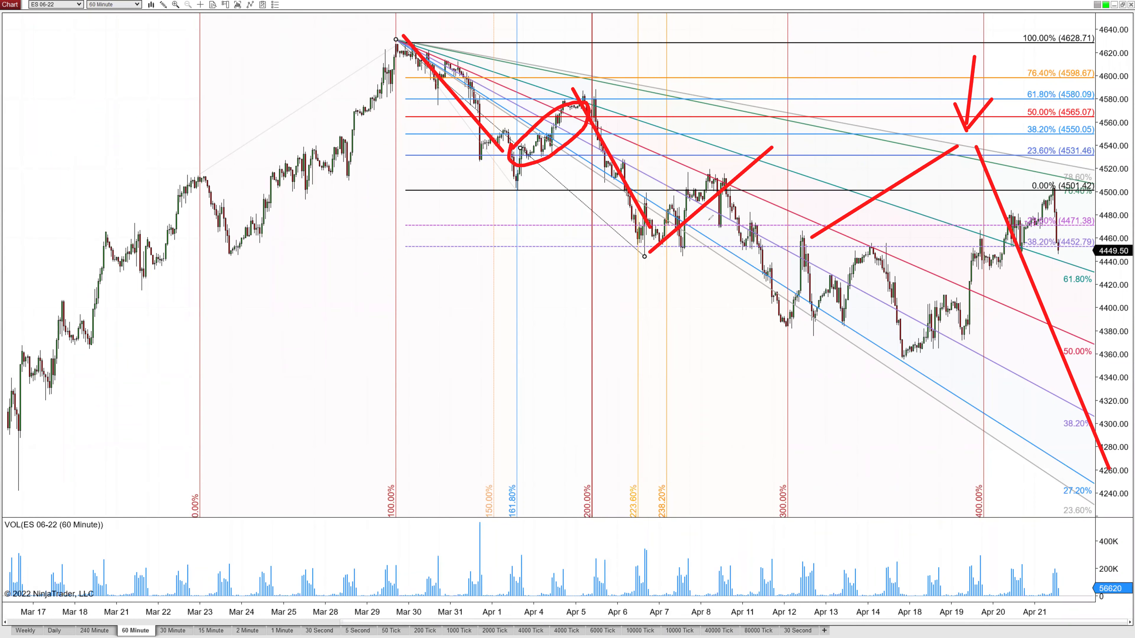
left_click_drag(651, 217, 707, 179)
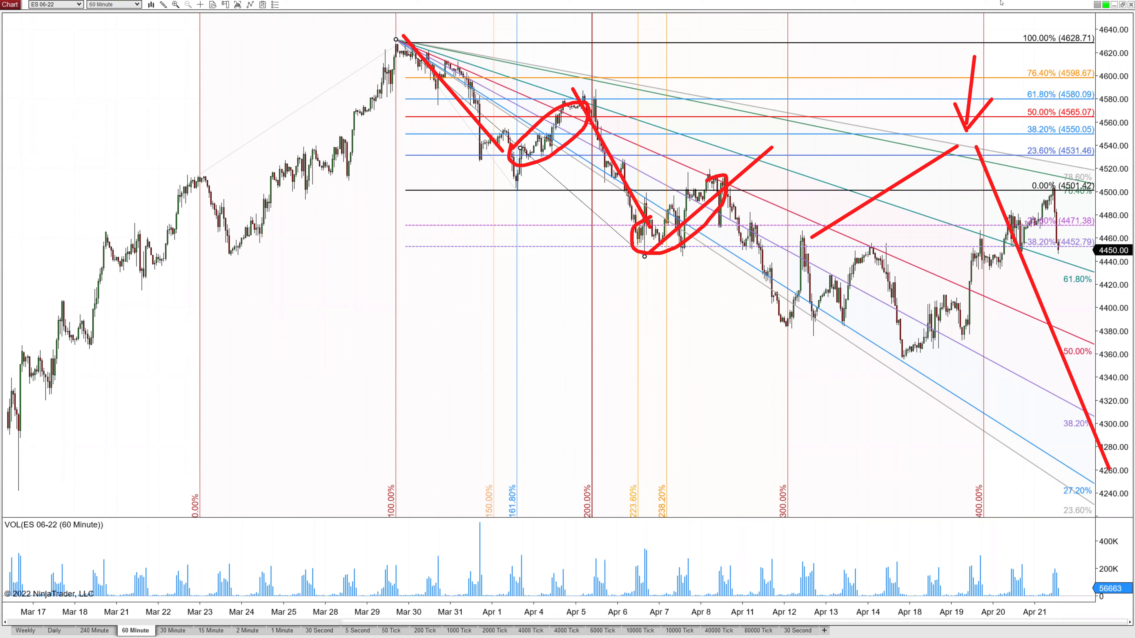
Sketch a descending line from the Mar 29 high to the Apr 7 low, and extend horizontals from the Apr 7 low and Apr 8 high.
left_click_drag(401, 35, 465, 105)
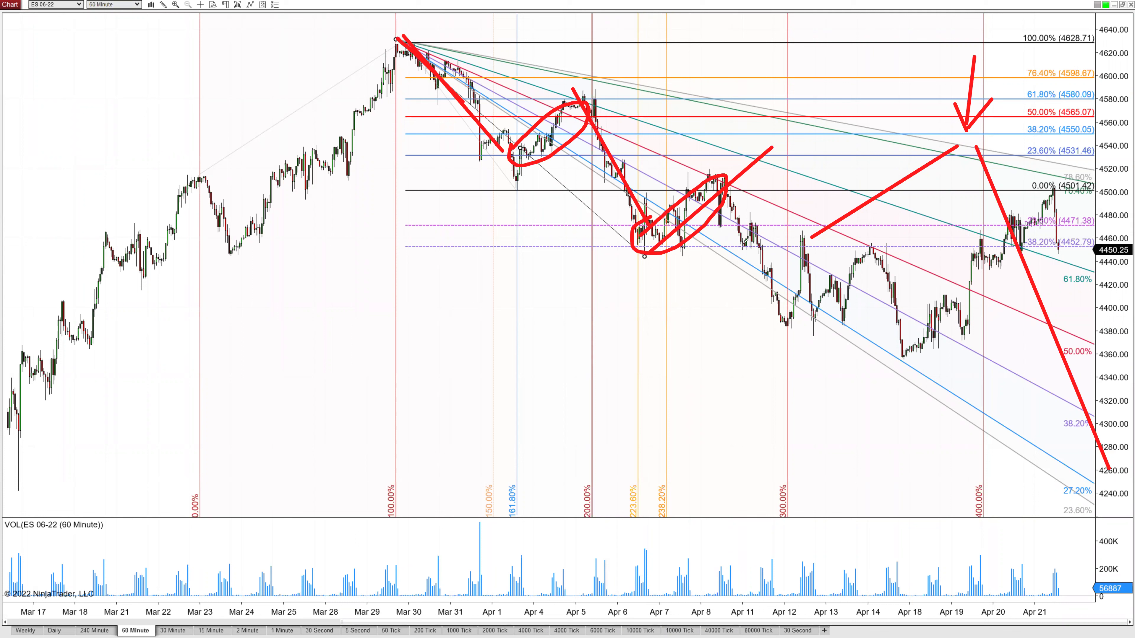
left_click_drag(507, 143, 853, 240)
left_click_drag(978, 169, 702, 175)
left_click_drag(854, 240, 1005, 232)
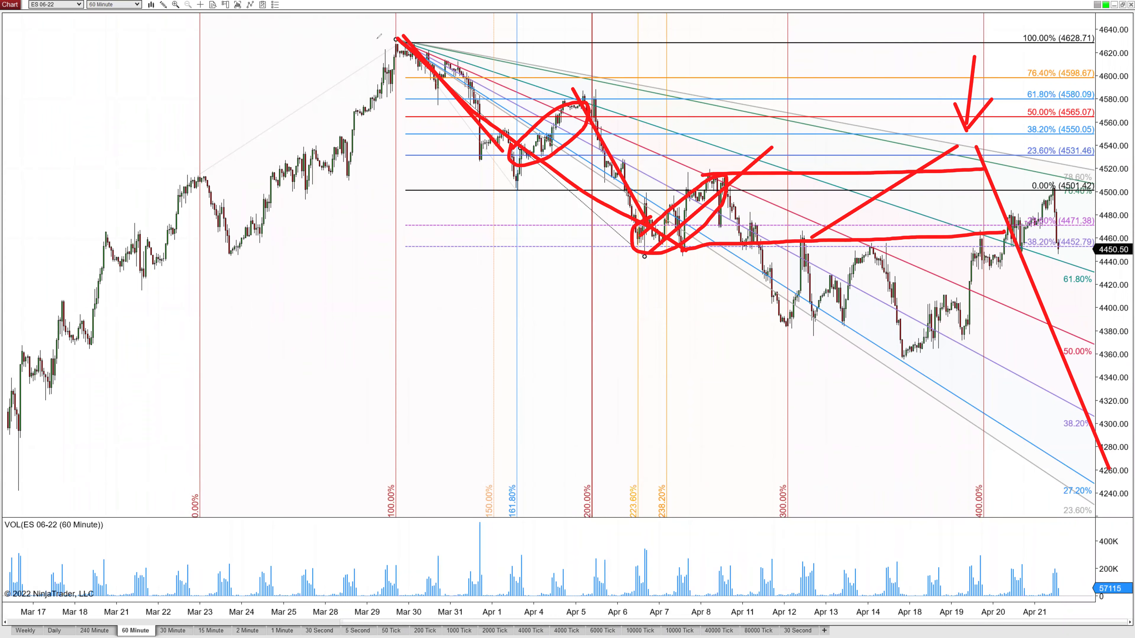
Trace the downtrend's swings from the Mar 29 high to the Apr 12 low and across to Apr 19, with an arrow at the Apr 18 low.
left_click_drag(376, 38, 489, 142)
mouse_move(563, 112)
left_mouse_down()
mouse_move(794, 314)
mouse_move(954, 292)
left_mouse_up()
left_click_drag(899, 282, 916, 369)
mouse_move(895, 338)
left_mouse_down()
mouse_move(915, 369)
mouse_move(921, 344)
left_mouse_up()
Outline the downtrend's lower boundary beneath the swing lows and sketch rising strokes along the Apr 6–8 and Apr 12–14 corrections.
left_click_drag(476, 154, 663, 255)
left_click_drag(944, 408, 1042, 461)
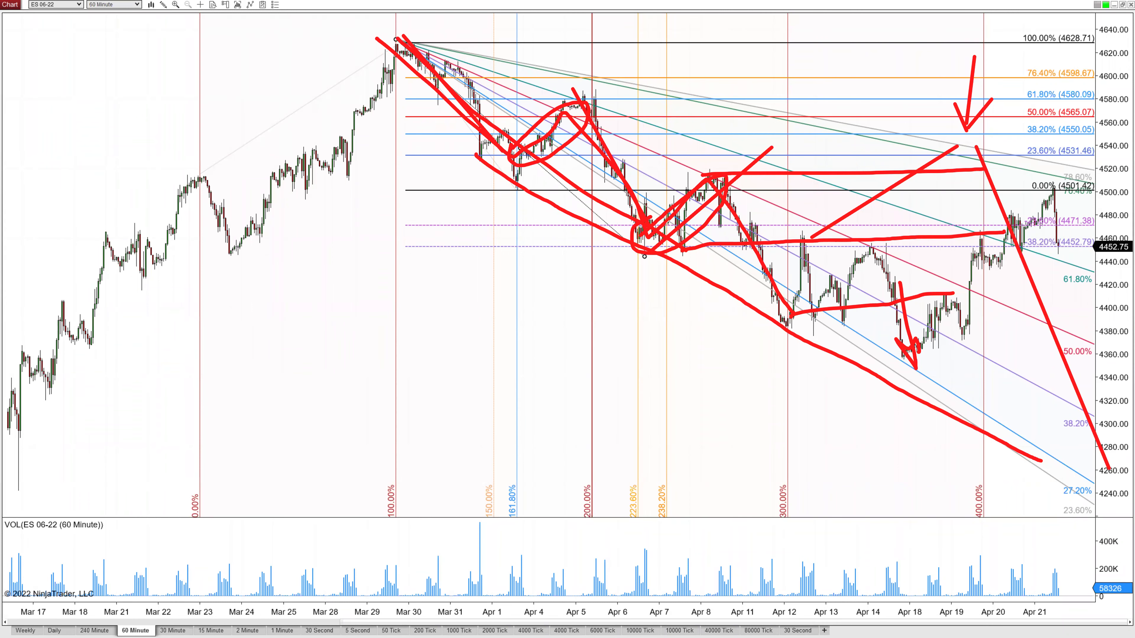
left_click_drag(690, 225, 743, 197)
left_click_drag(802, 317, 860, 290)
mouse_move(800, 302)
left_mouse_down()
mouse_move(889, 260)
mouse_move(887, 275)
left_mouse_up()
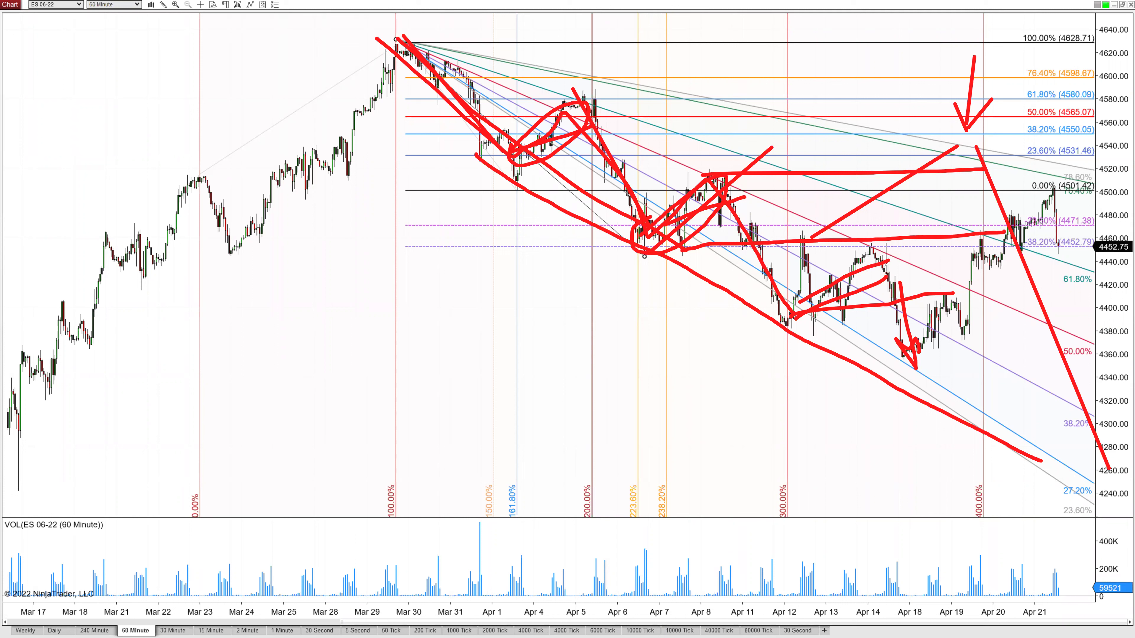
Mark the Apr 14 high with a dot and label the swing lows S, H and S as a head-and-shoulders pattern.
left_click_drag(879, 252, 860, 266)
left_click_drag(781, 346, 762, 377)
left_click_drag(891, 369, 900, 395)
left_click_drag(1046, 337, 1018, 376)
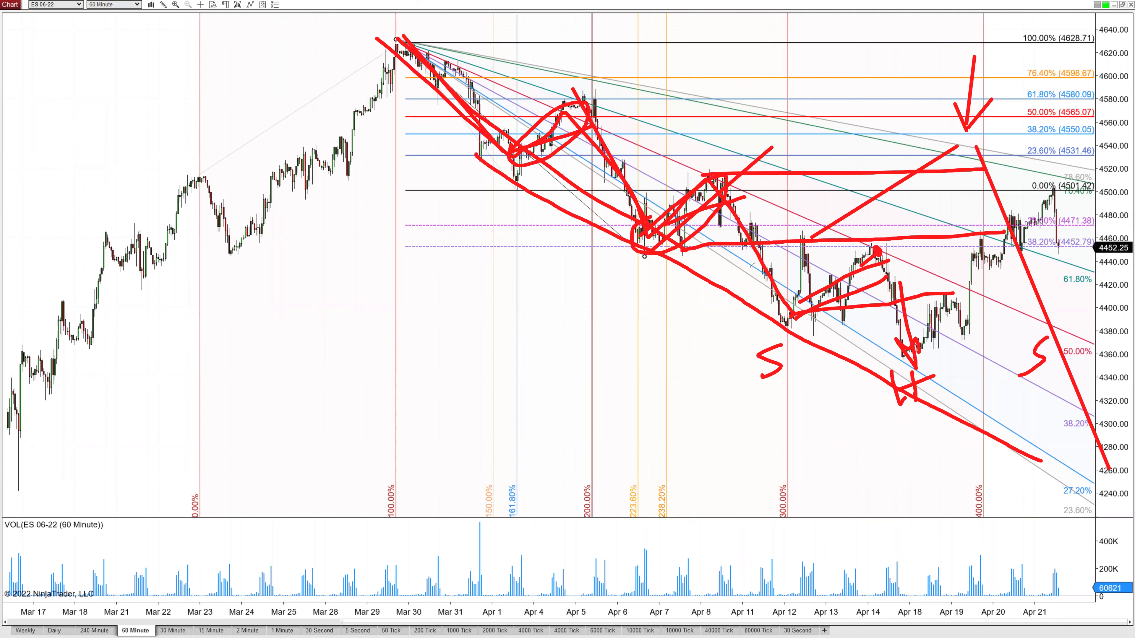
Highlight where price meets the 27.20%, 61.80% and 76.40% fan lines, and clear all the ink marks.
left_click_drag(865, 336, 917, 368)
left_click_drag(873, 333, 932, 375)
left_click_drag(1037, 172, 1126, 194)
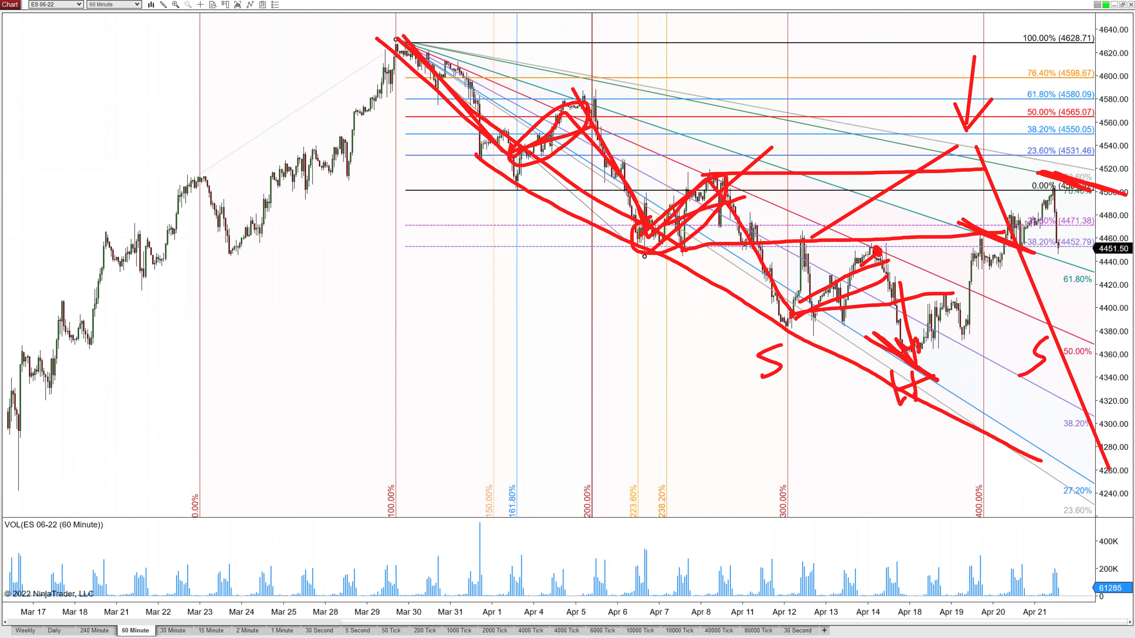
key("Escape")
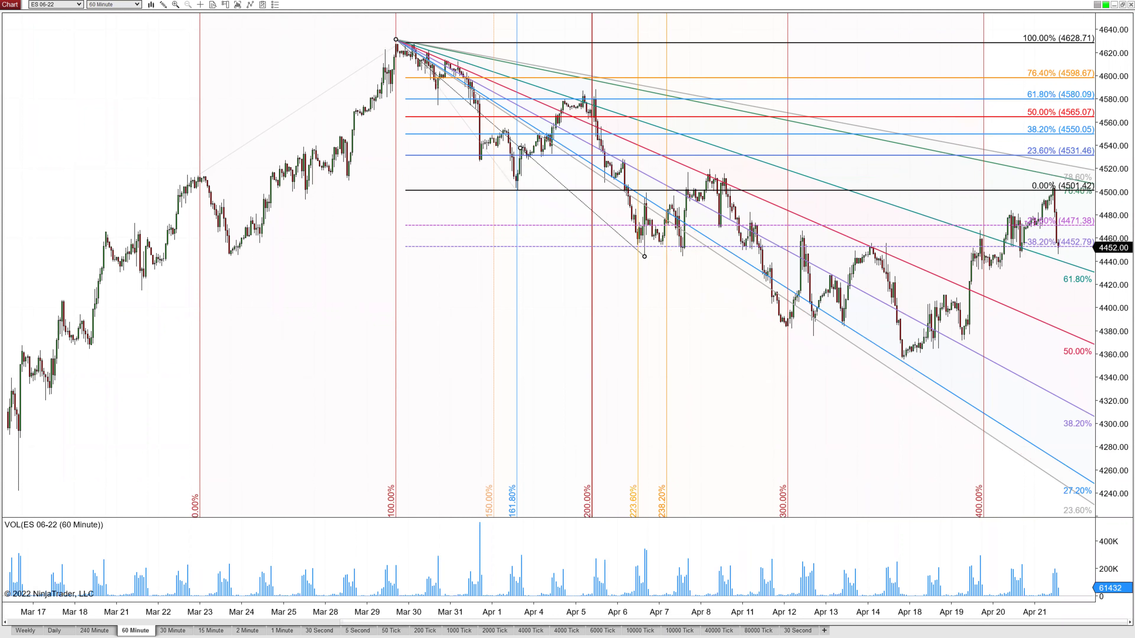